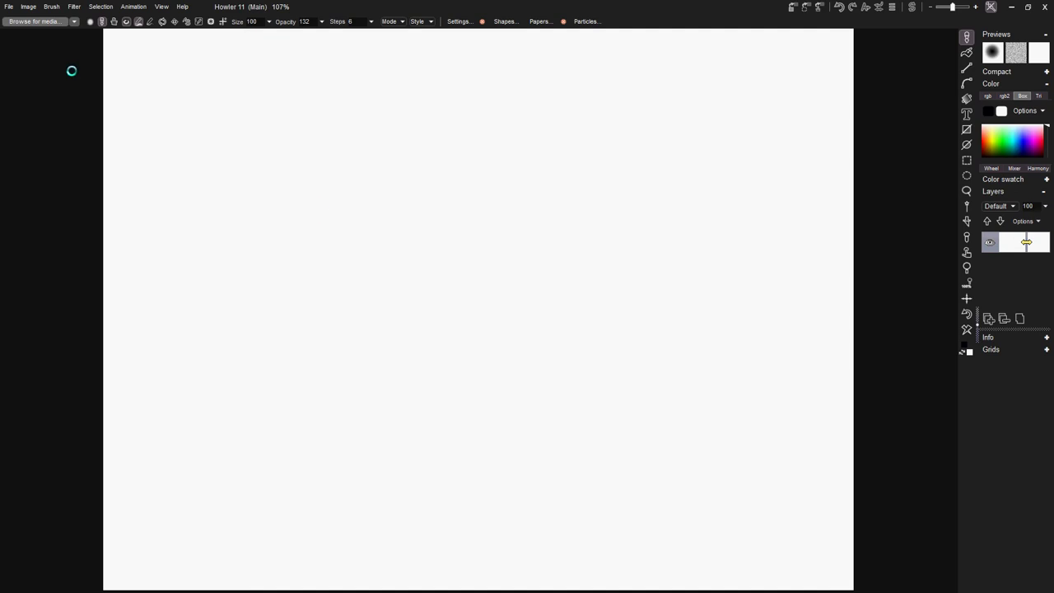
# Render plasma noise at scale 7, re-rolling the pattern three times before accepting it
pyautogui.click(74, 7)
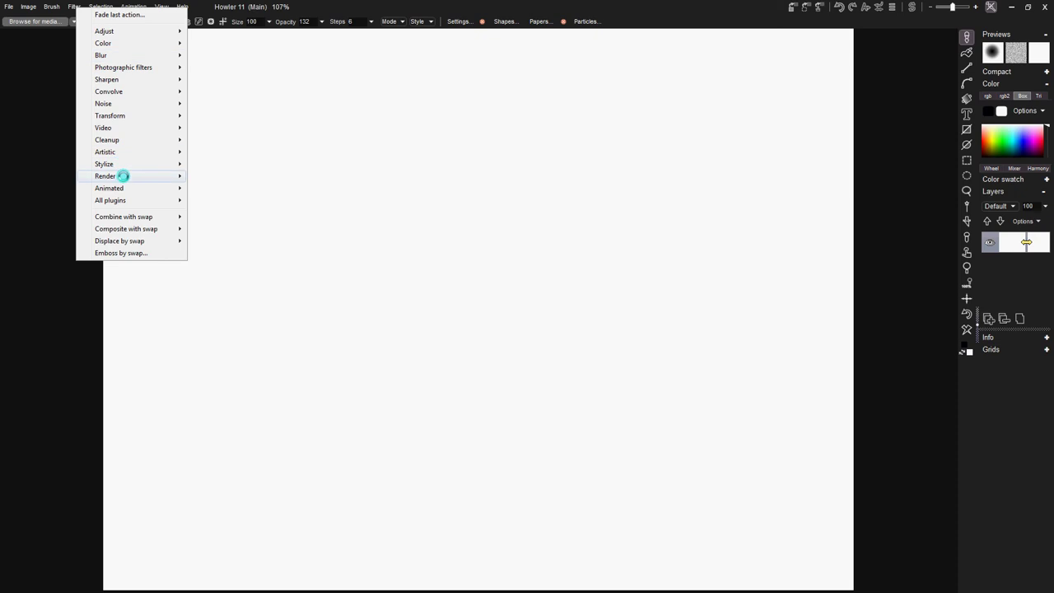
pyautogui.moveTo(124, 175)
pyautogui.click(224, 175)
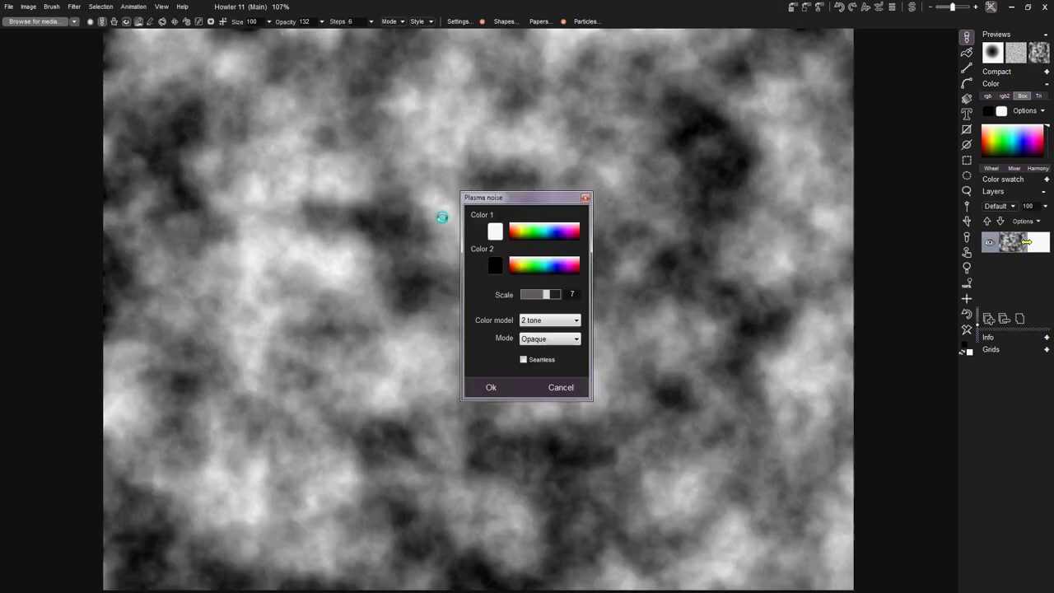
pyautogui.moveTo(530, 195); pyautogui.dragTo(889, 158)
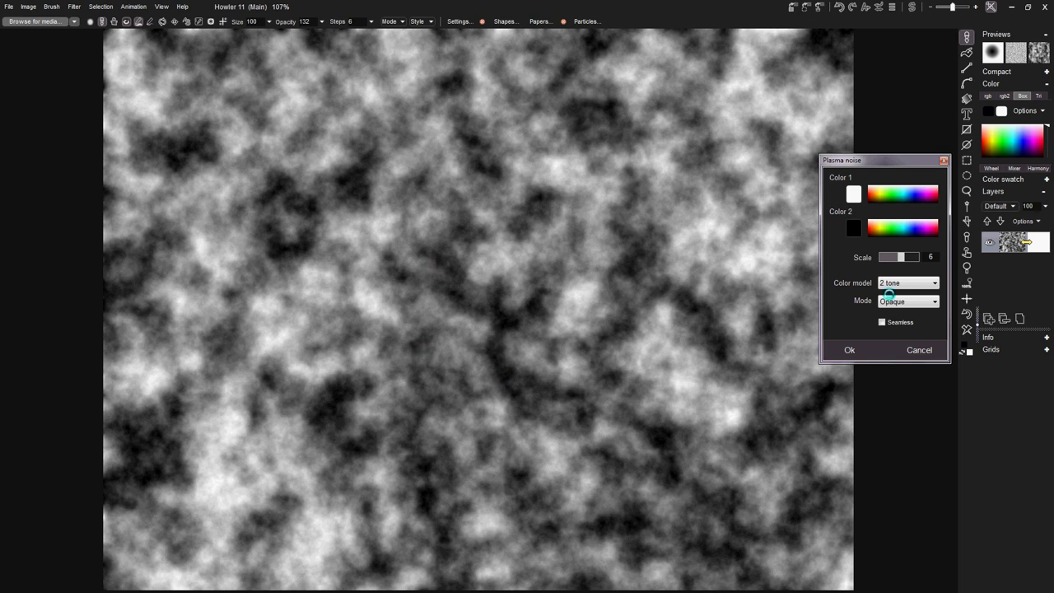
pyautogui.moveTo(907, 256); pyautogui.dragTo(909, 256)
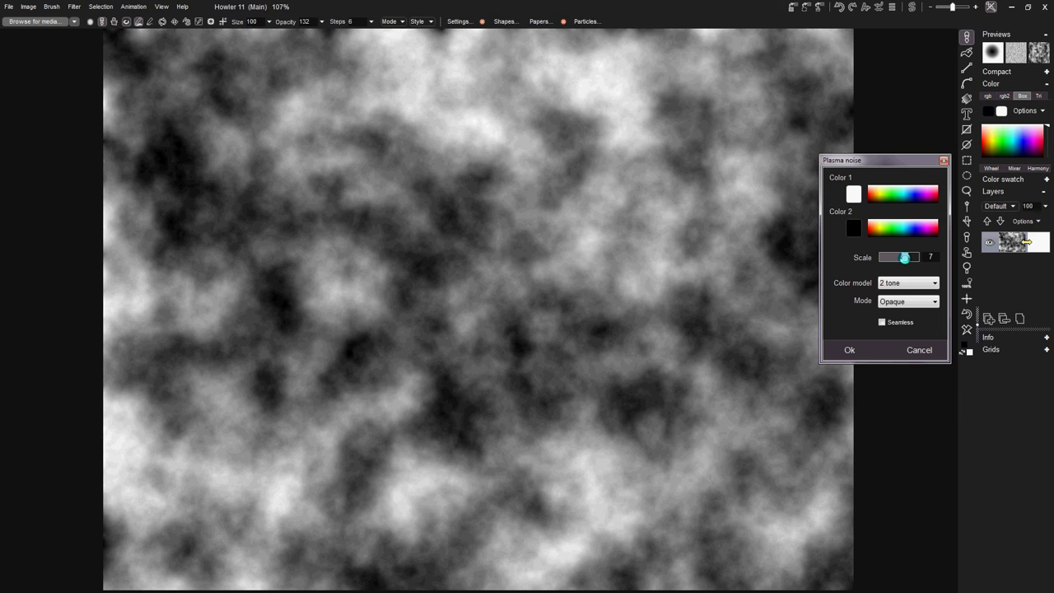
pyautogui.click(904, 258)
pyautogui.click(904, 258)
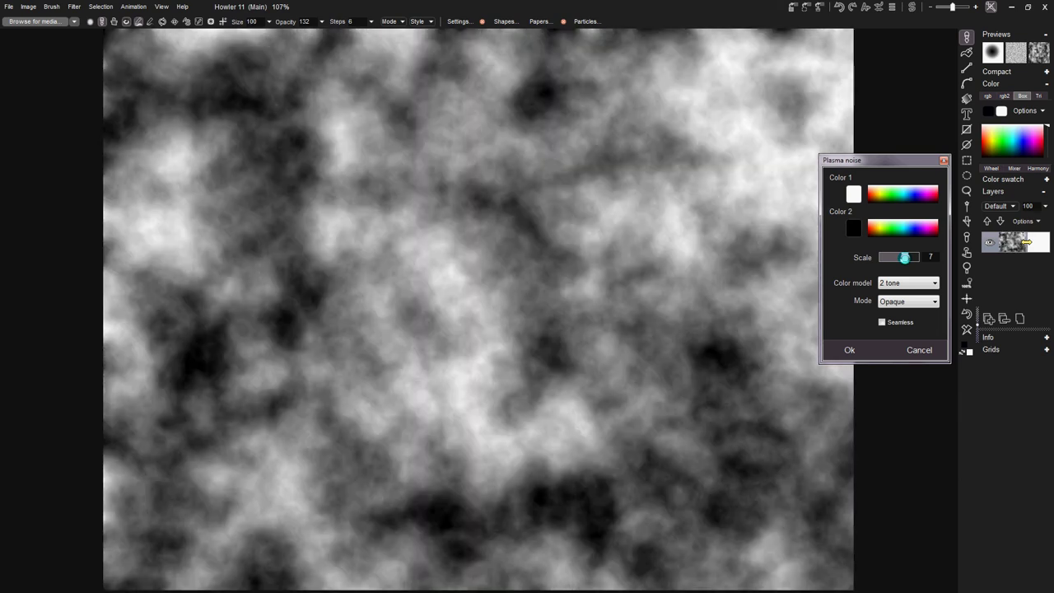
pyautogui.click(904, 258)
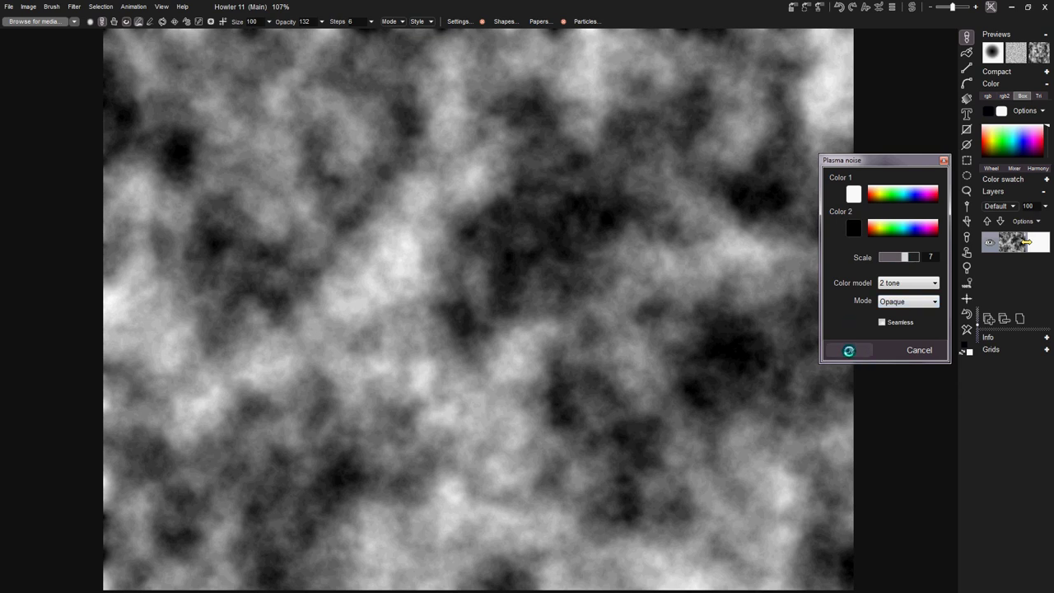
pyautogui.click(850, 347)
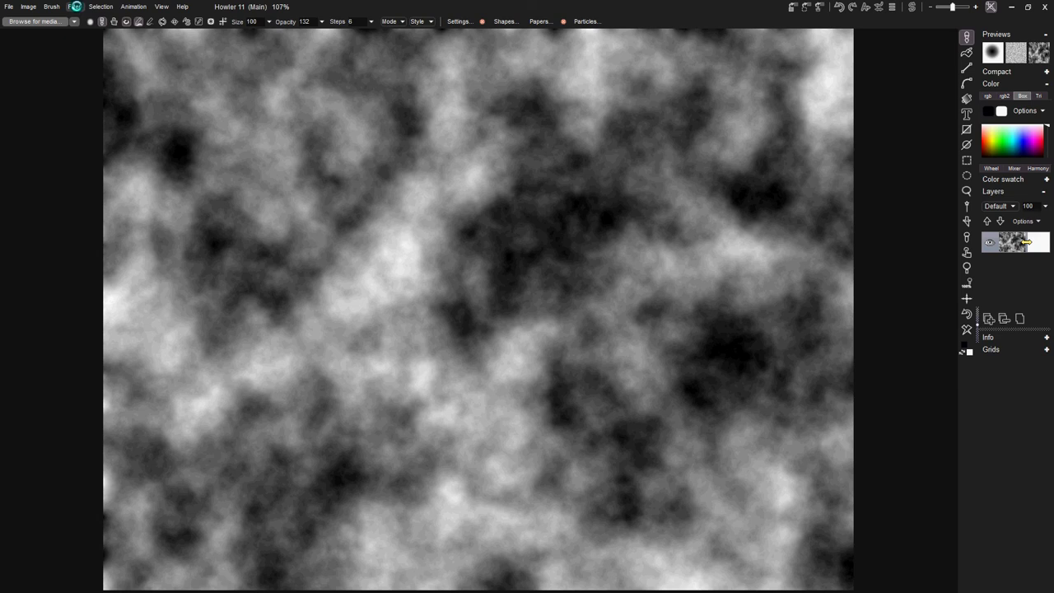
# Threshold the noise, trying levels 58 and 174 before applying it at 92
pyautogui.click(75, 7)
pyautogui.moveTo(93, 29)
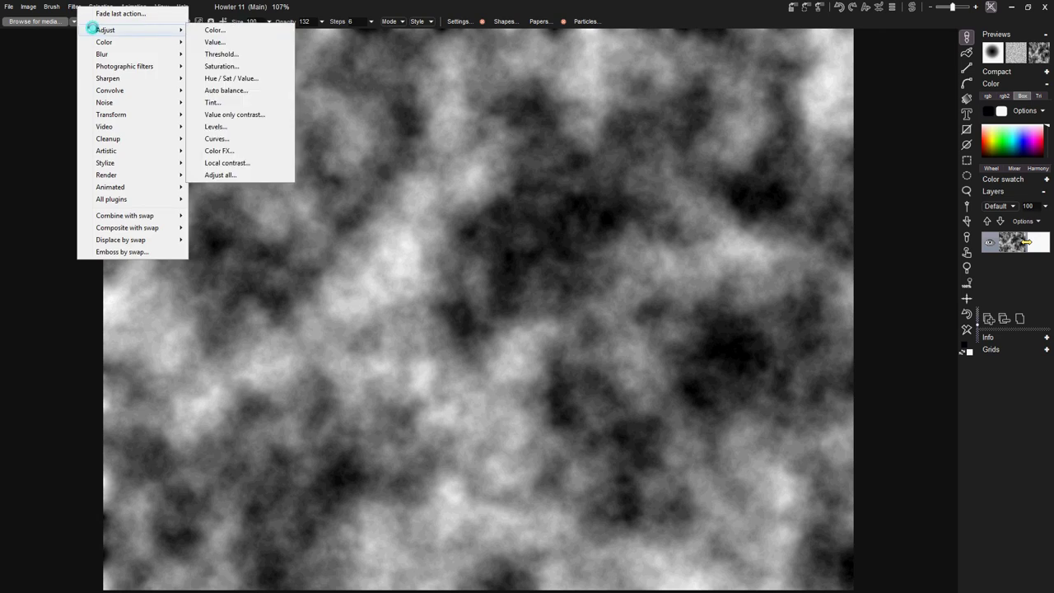
pyautogui.click(213, 53)
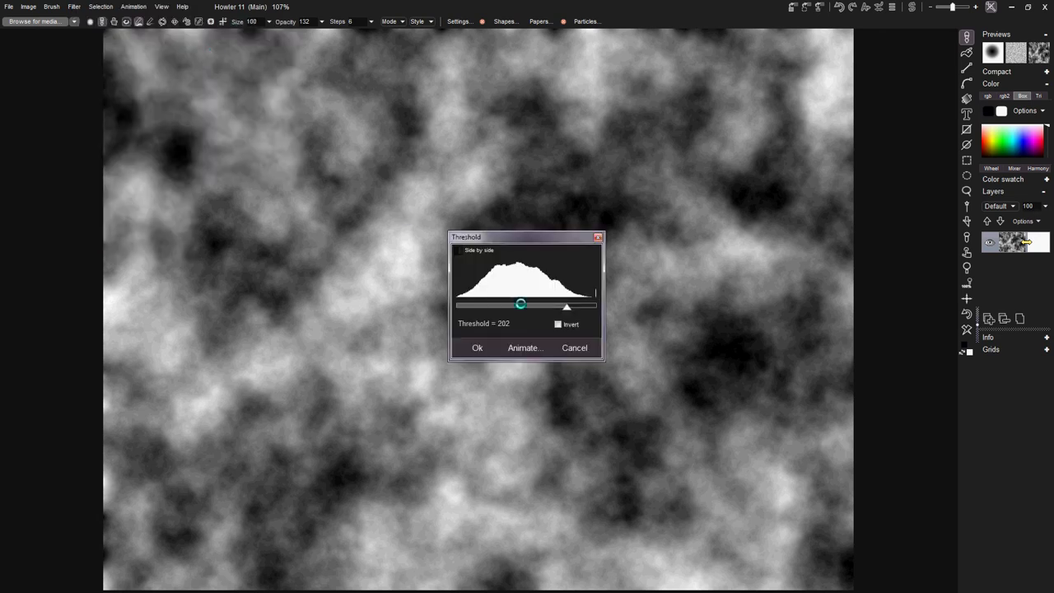
pyautogui.moveTo(567, 306); pyautogui.dragTo(519, 306)
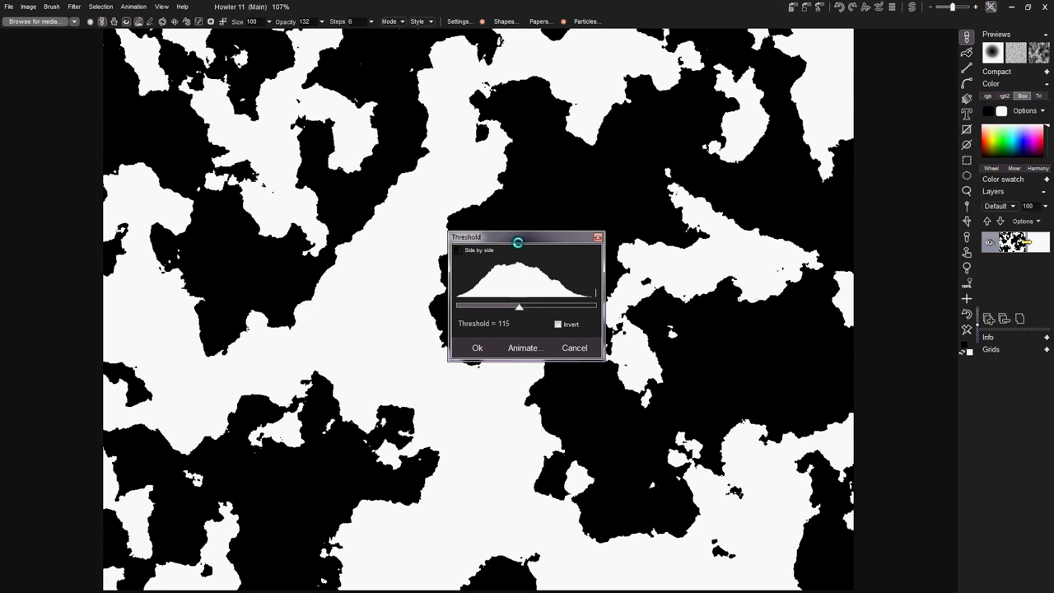
pyautogui.moveTo(515, 239); pyautogui.dragTo(878, 171)
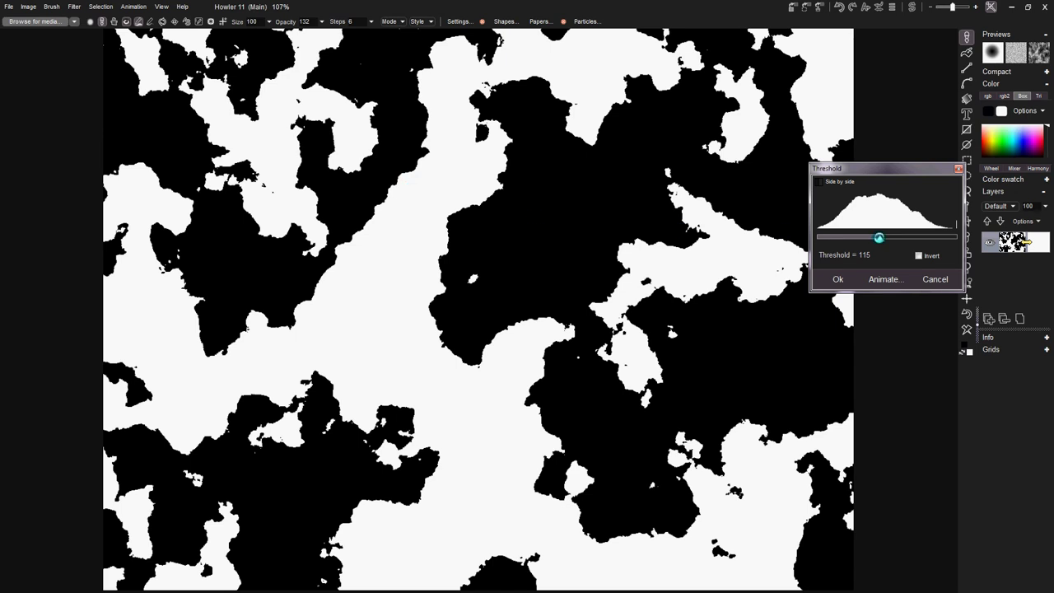
pyautogui.moveTo(878, 238); pyautogui.dragTo(848, 240)
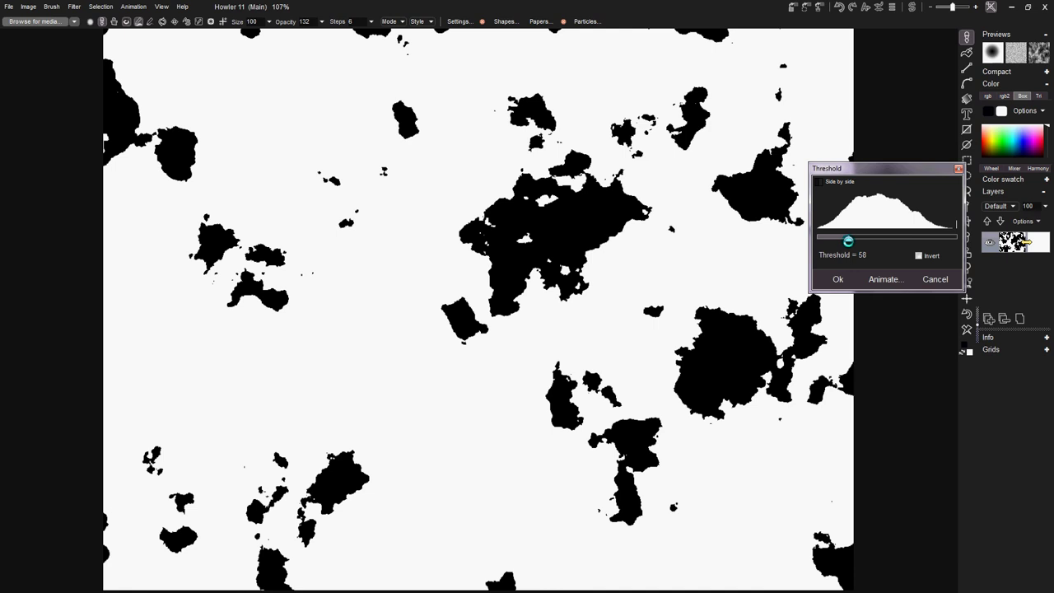
pyautogui.moveTo(848, 240); pyautogui.dragTo(873, 236)
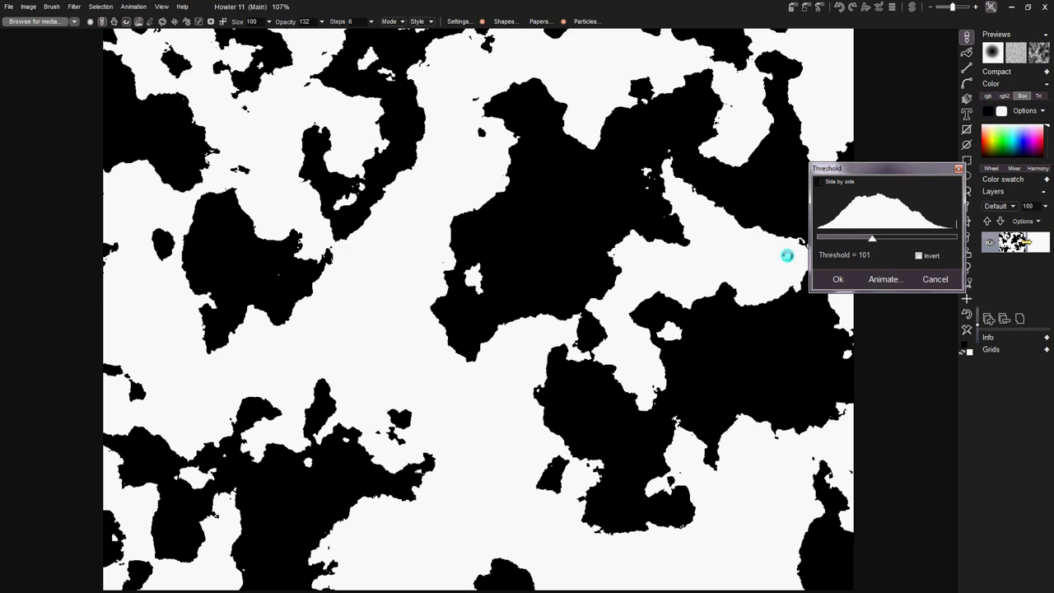
pyautogui.moveTo(873, 238); pyautogui.dragTo(867, 240)
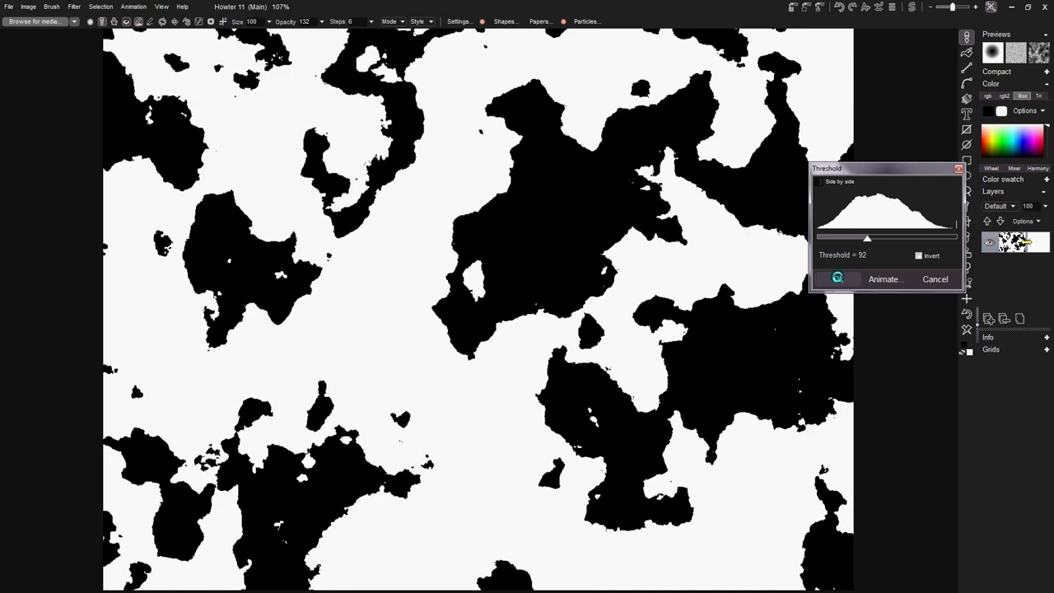
pyautogui.click(838, 279)
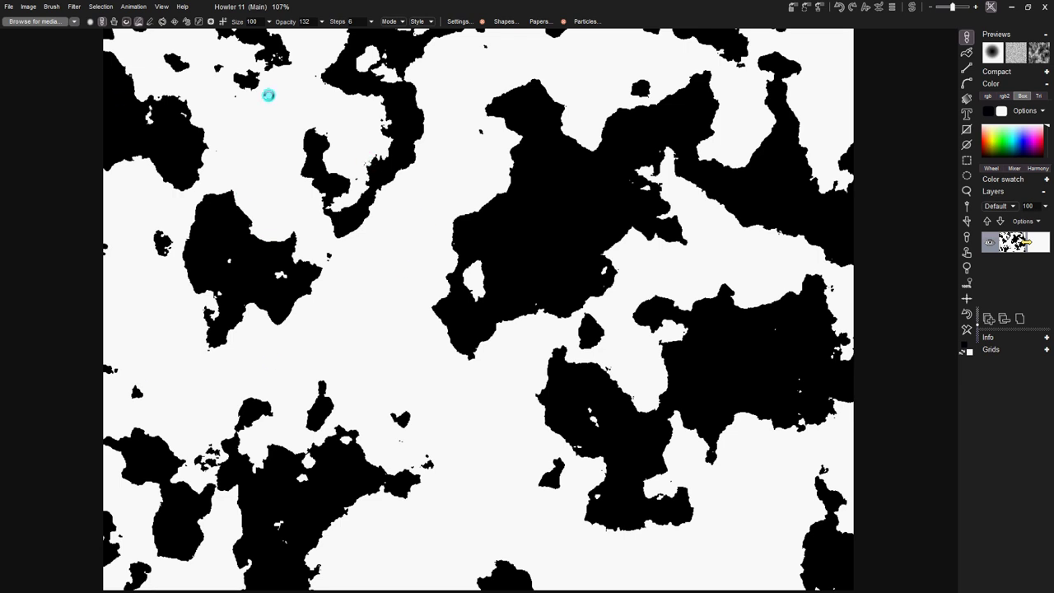
# Reopen the Filter menu for the black-and-white map
pyautogui.click(72, 7)
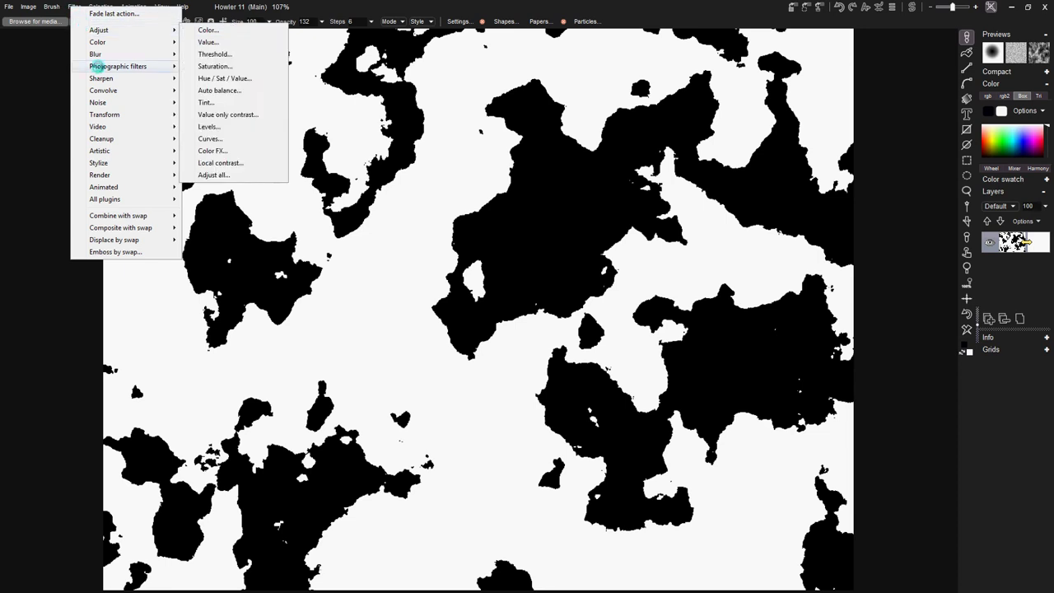
# Apply Convolve > Edge detect, then Color > Invert value to get black outlines on white
pyautogui.moveTo(136, 89)
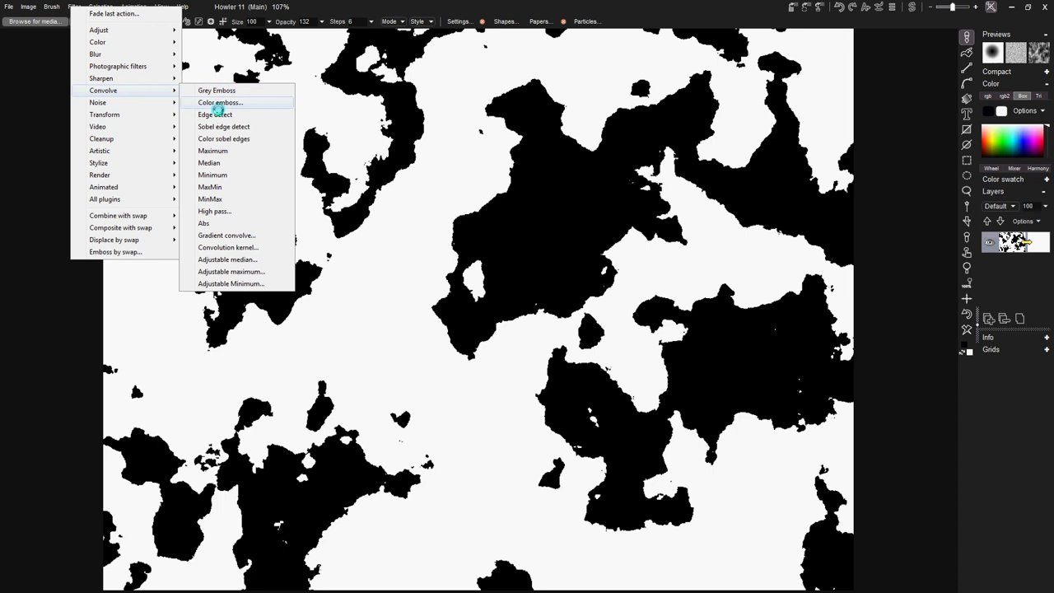
pyautogui.click(219, 115)
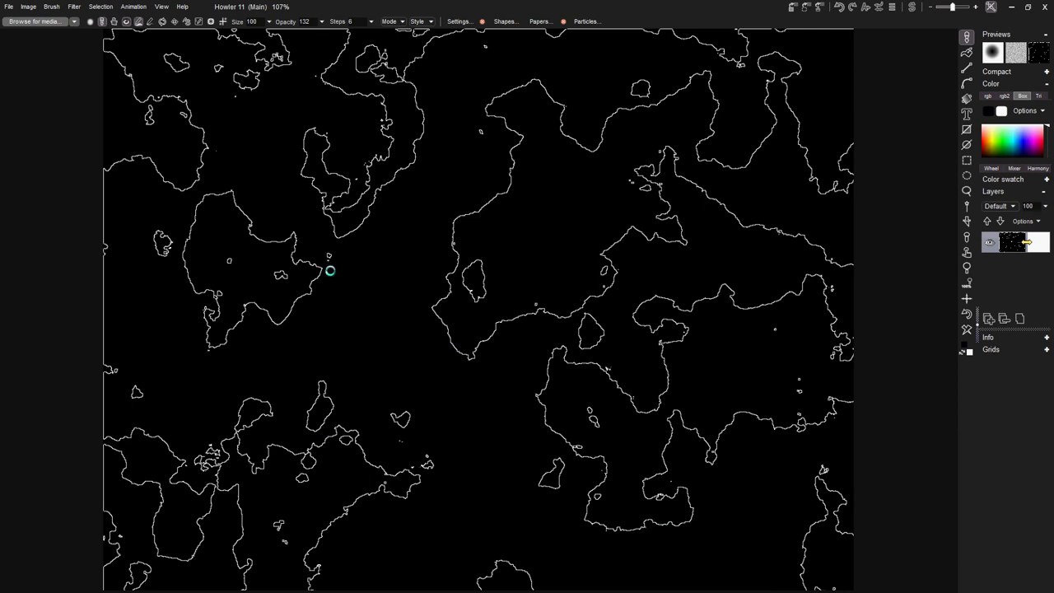
pyautogui.click(73, 6)
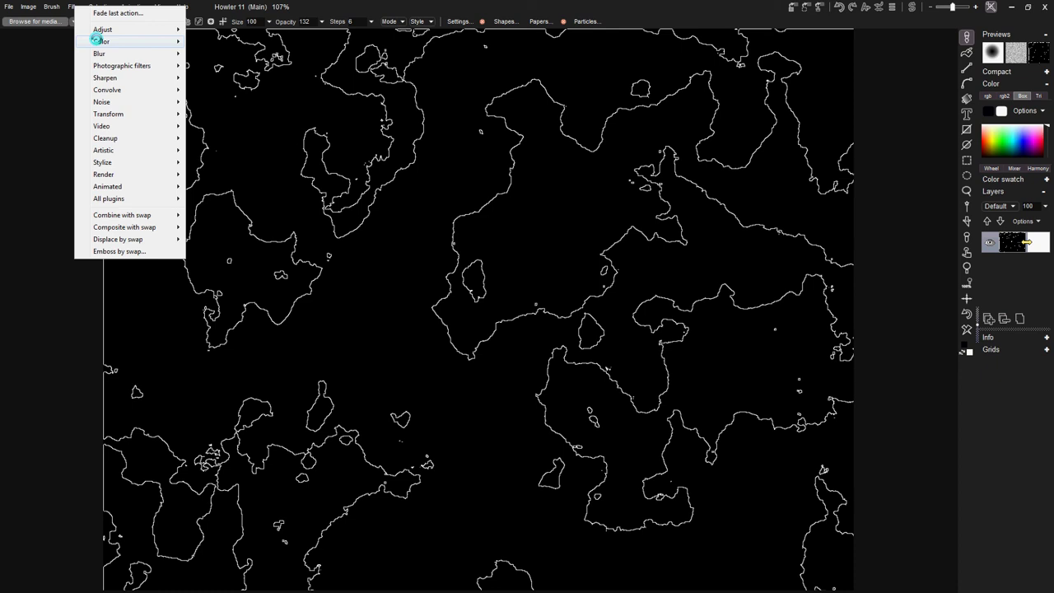
pyautogui.moveTo(99, 40)
pyautogui.click(214, 65)
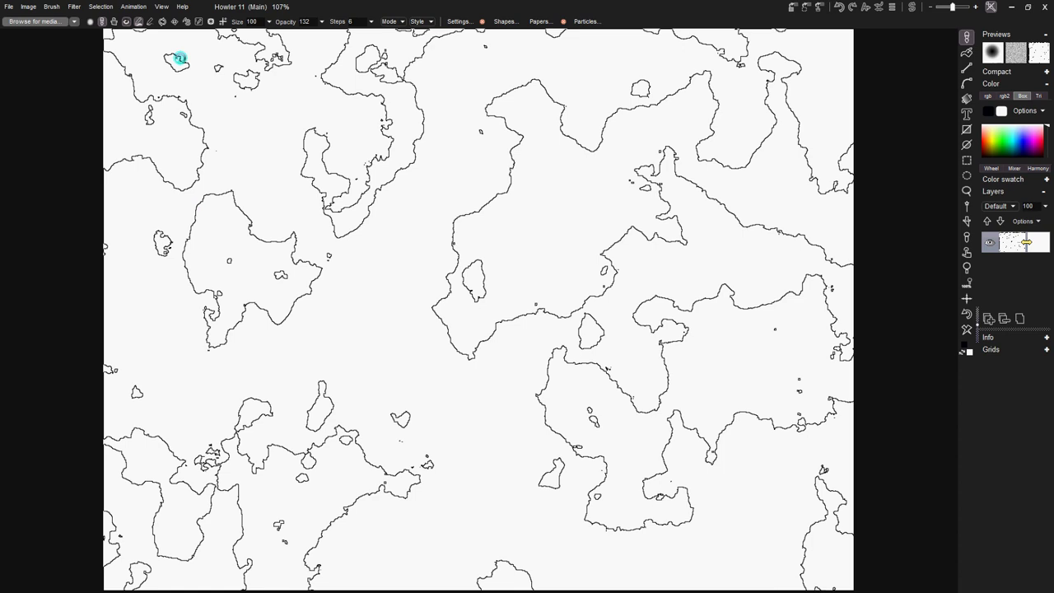
# Apply a Threshold of 180 to the outline image for solid black coastlines
pyautogui.click(74, 5)
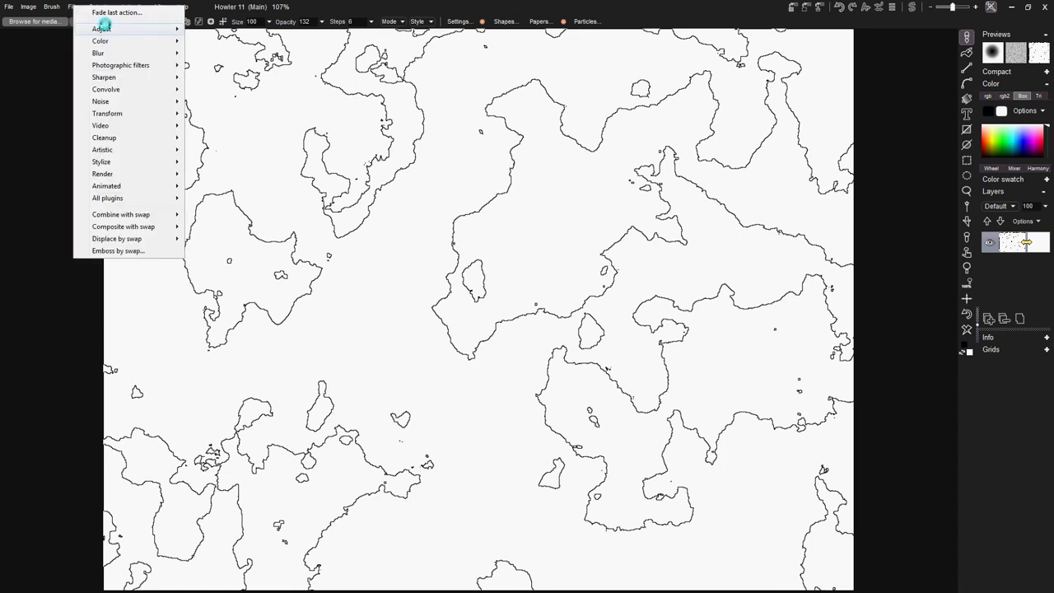
pyautogui.moveTo(102, 26)
pyautogui.click(234, 57)
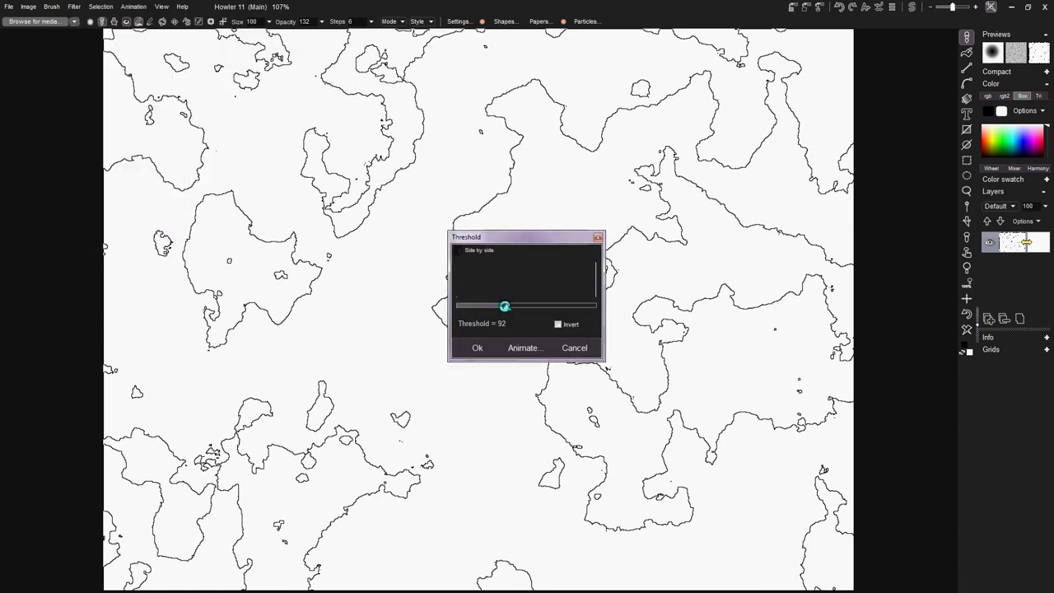
pyautogui.moveTo(505, 306); pyautogui.dragTo(554, 307)
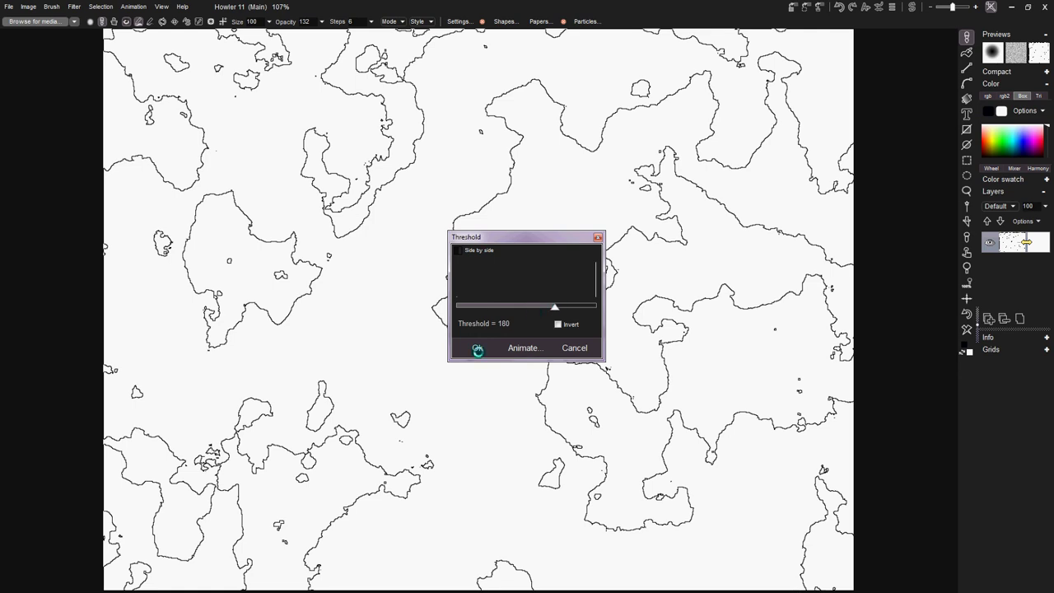
pyautogui.click(475, 348)
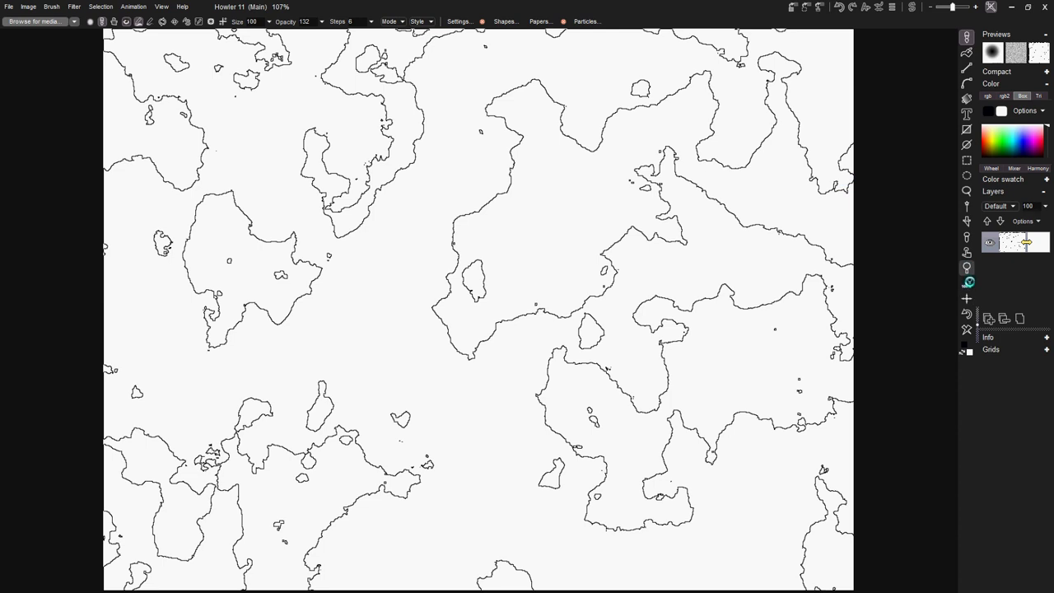
# Draw a rectangle from the canvas's top-left to bottom-right corner as a map border
pyautogui.scroll(-3, 669, 307)
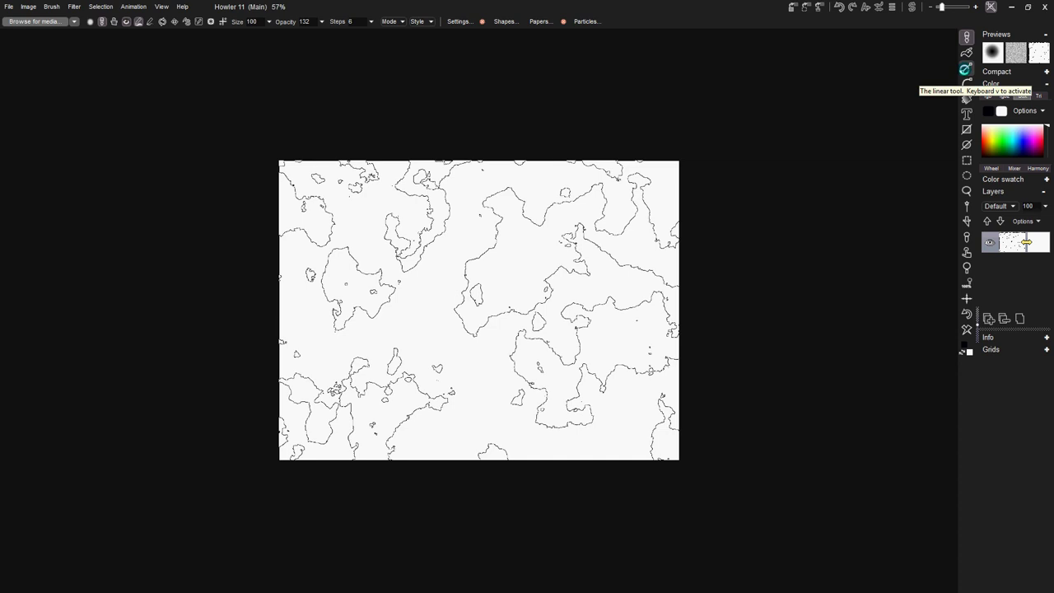
pyautogui.click(965, 128)
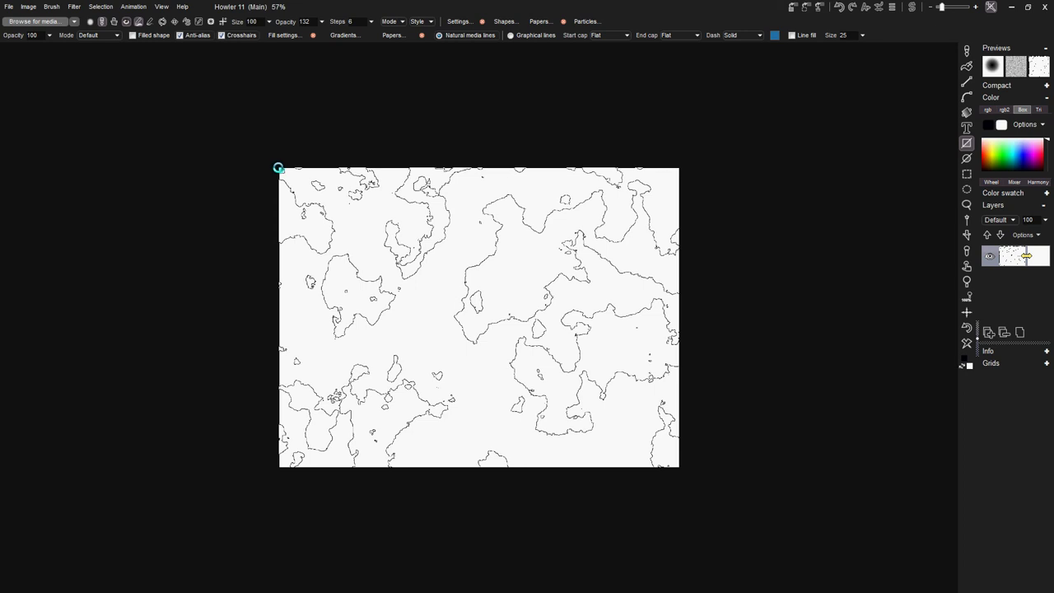
pyautogui.moveTo(278, 167); pyautogui.dragTo(677, 469)
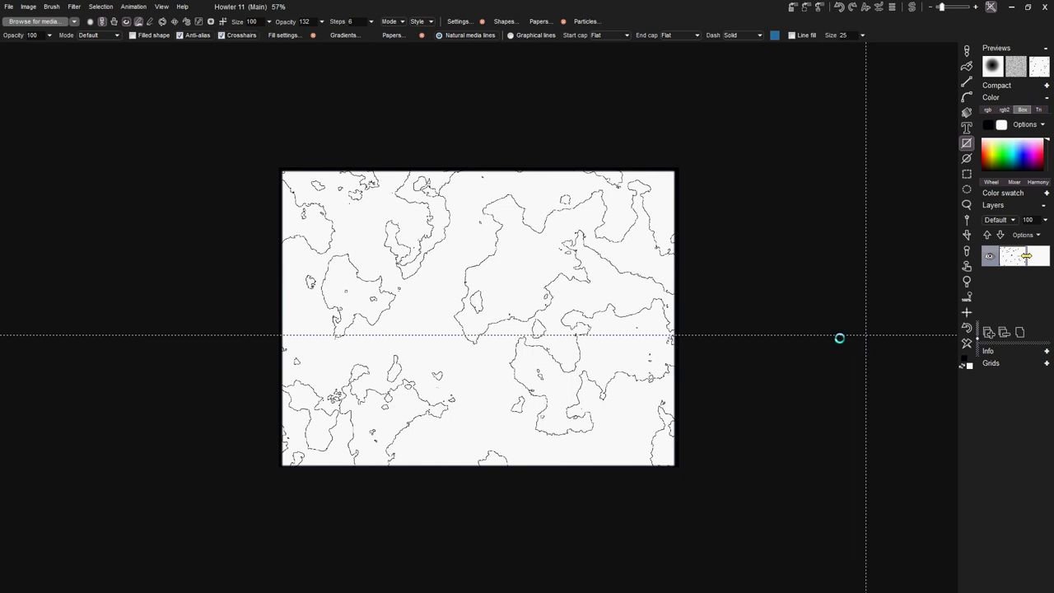
pyautogui.scroll(3, 740, 325)
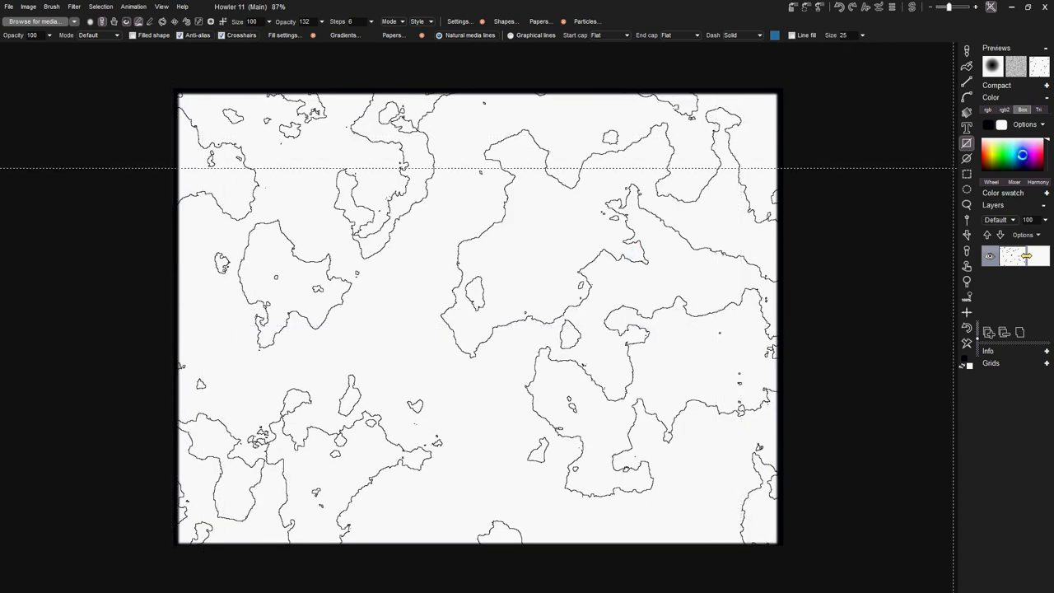
# Flood-fill the ocean and the top, central and left lakes with blue
pyautogui.click(1023, 153)
pyautogui.click(966, 66)
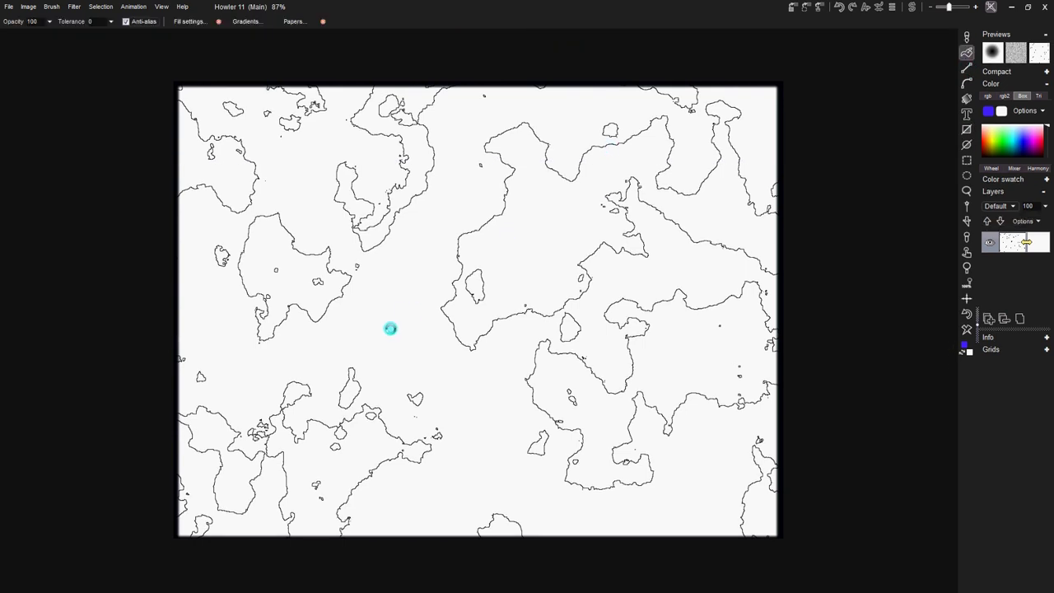
pyautogui.click(390, 329)
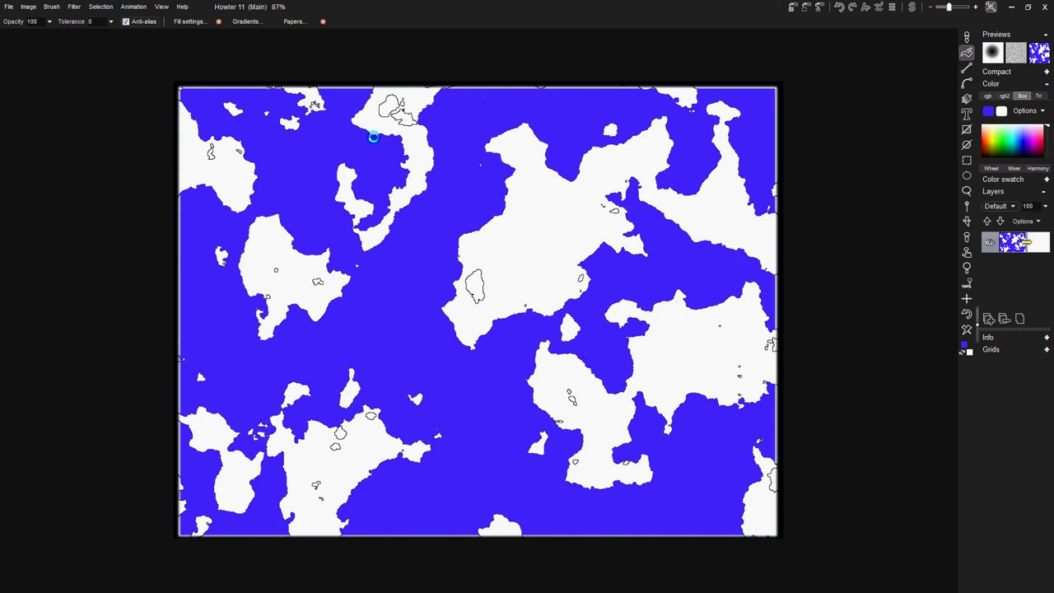
pyautogui.click(389, 105)
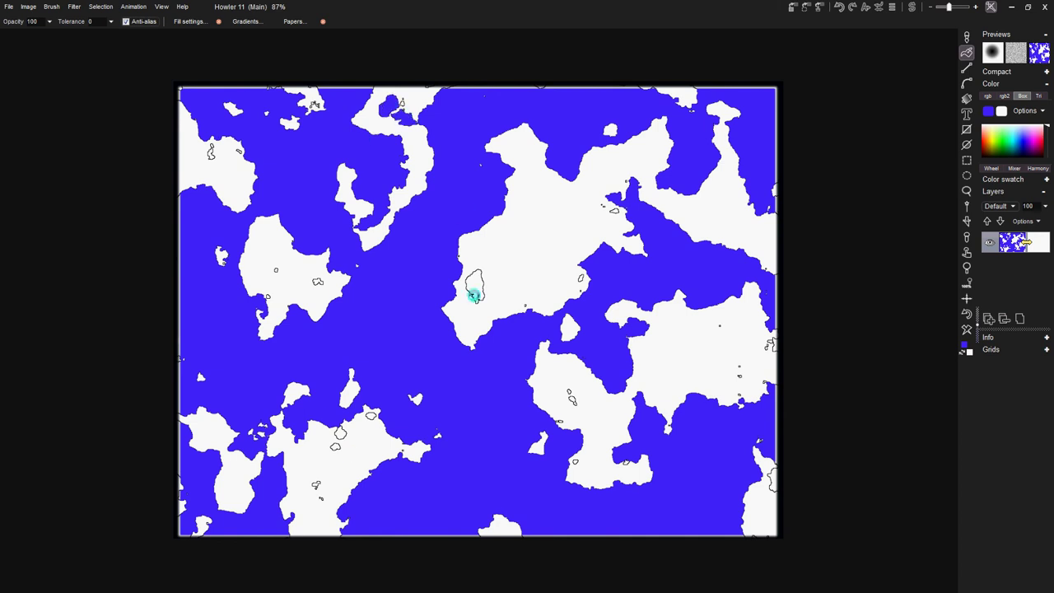
pyautogui.click(471, 286)
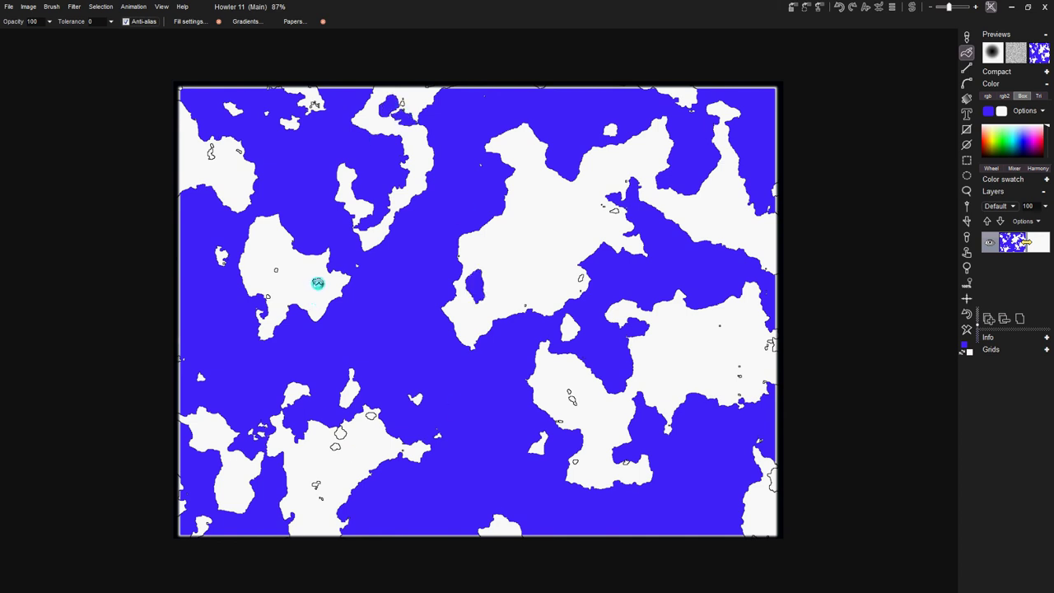
pyautogui.click(318, 284)
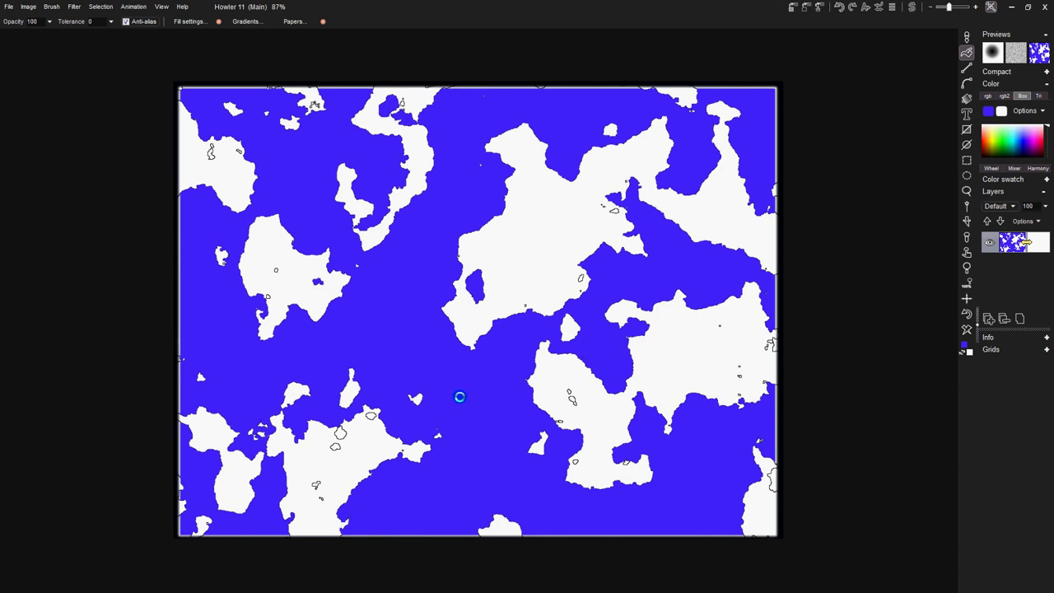